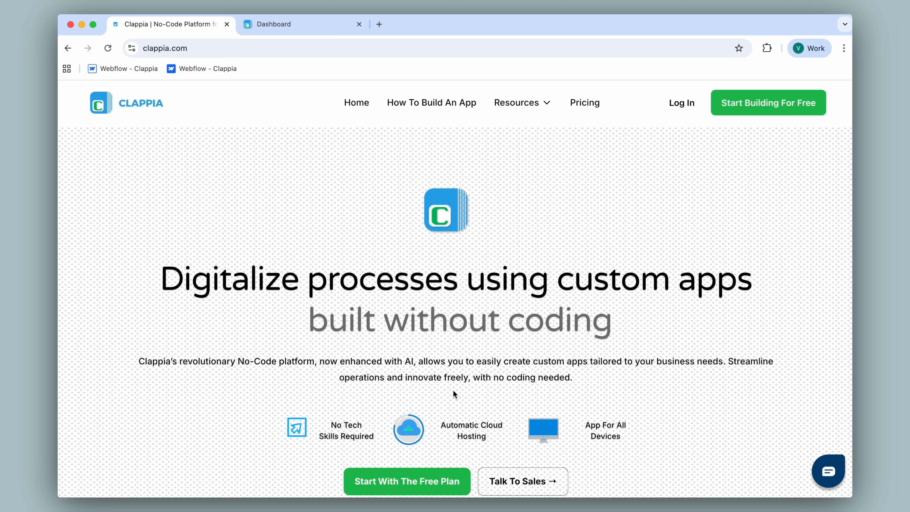
Step: Open the Meeting Schedule App from the dashboard and bring up the Workflows stage of its design
{"action": "left_click", "coordinate": [315, 24]}
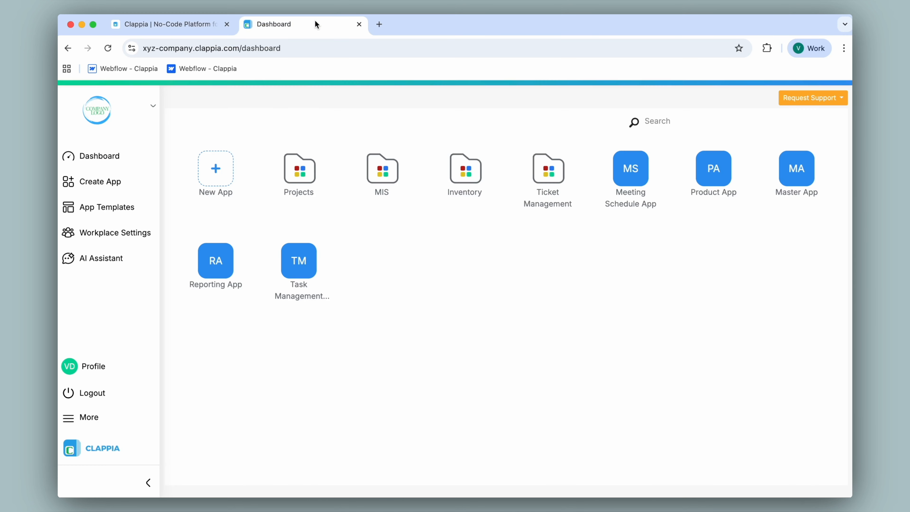
{"action": "left_click", "coordinate": [637, 166]}
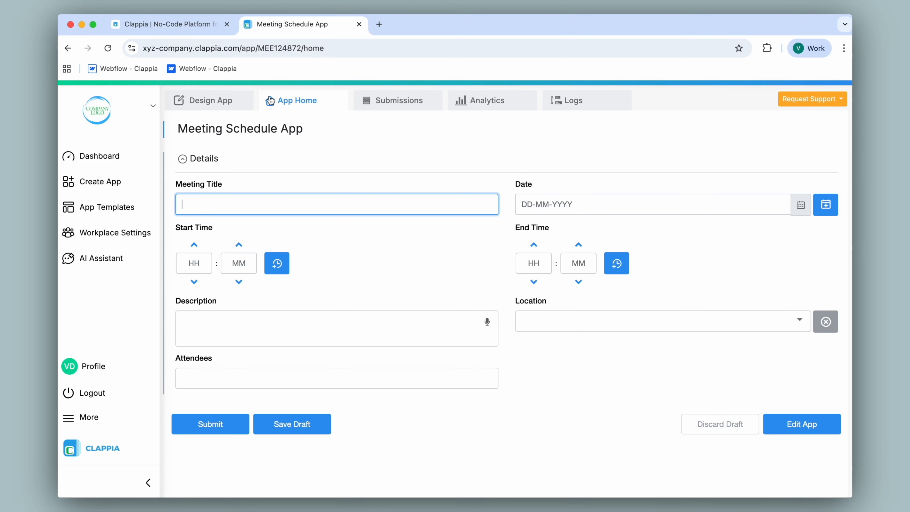
{"action": "left_click", "coordinate": [238, 104]}
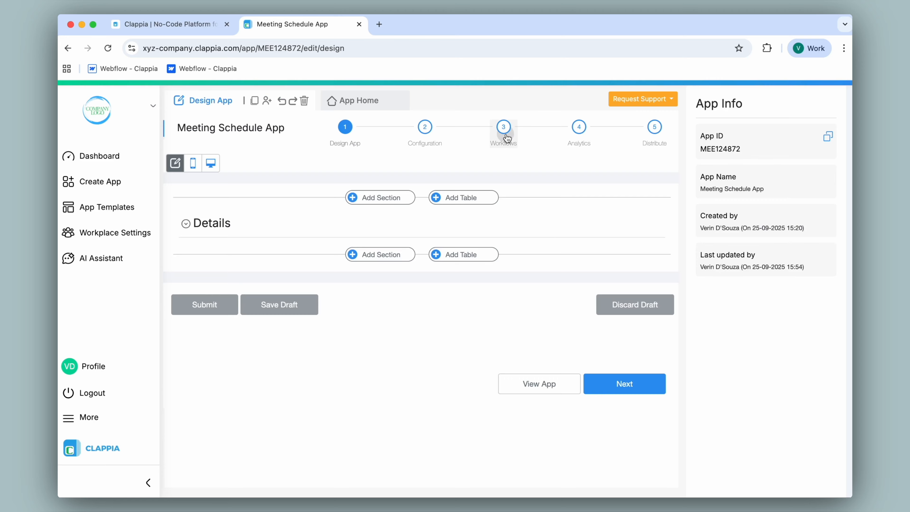
{"action": "left_click", "coordinate": [505, 146]}
Step: Add a Microsoft Office Calendar step after Start in the New Submission Flow and authenticate it, accepting the requested calendar permissions
{"action": "left_click", "coordinate": [436, 281]}
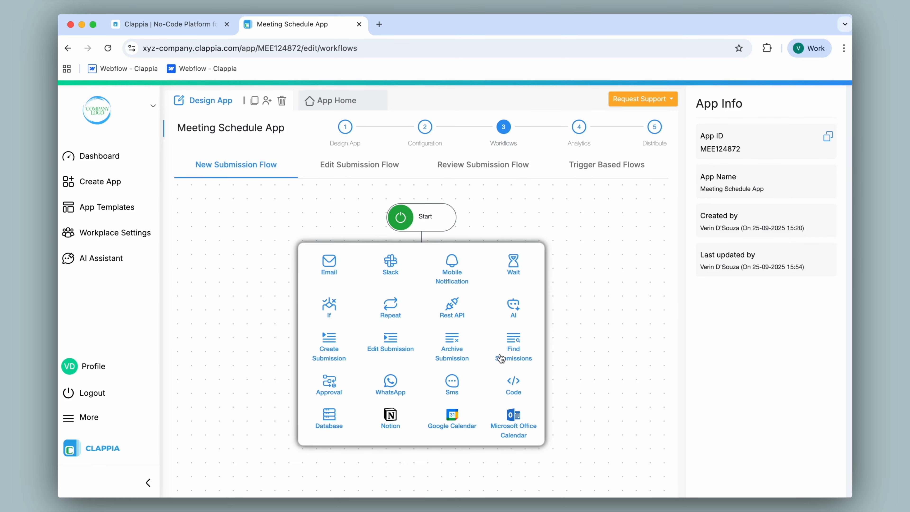
{"action": "left_click", "coordinate": [518, 423]}
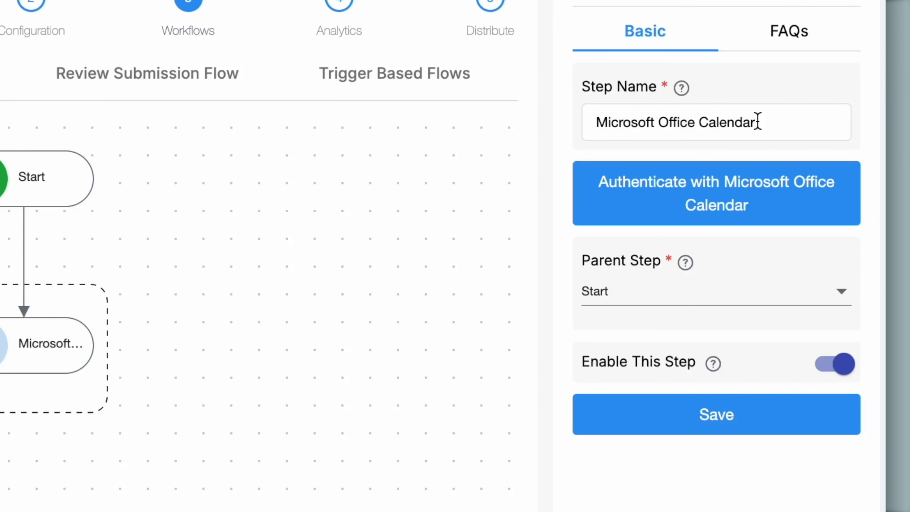
{"action": "left_click", "coordinate": [710, 218]}
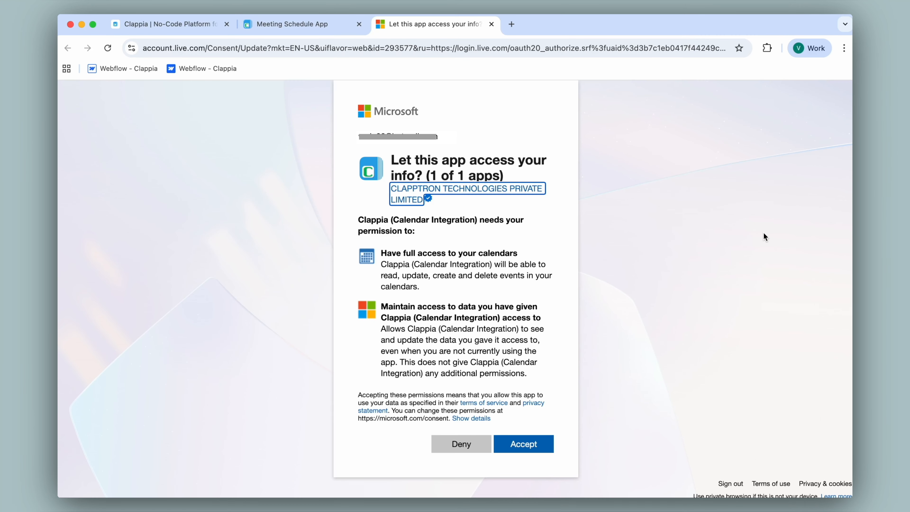
{"action": "left_click", "coordinate": [531, 451]}
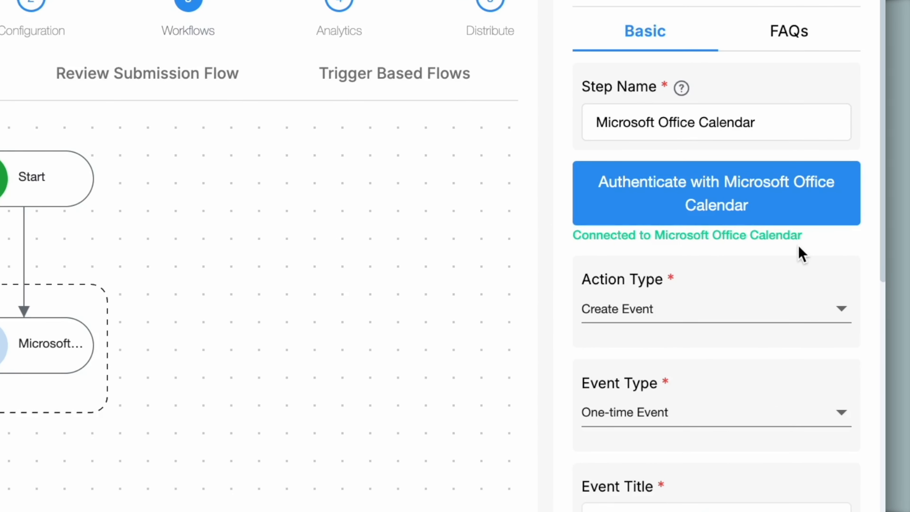
Step: Duplicate the workflow editor's browser tab and show the app's home form in the copy
{"action": "scroll", "coordinate": [801, 255], "scroll_direction": "down", "scroll_amount": 10}
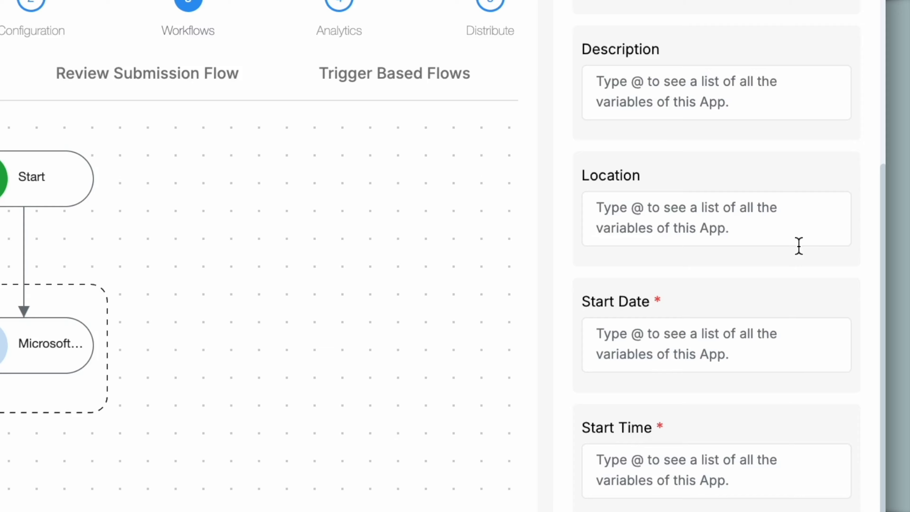
{"action": "right_click", "coordinate": [327, 26]}
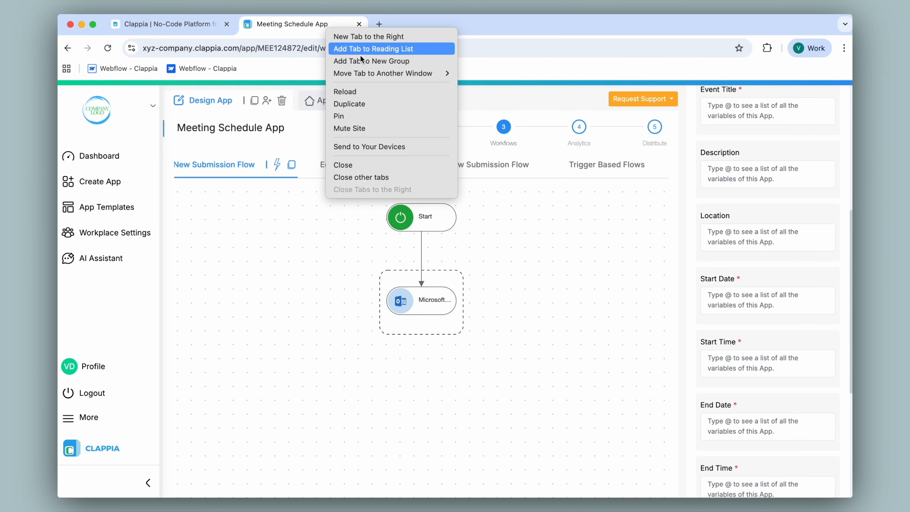
{"action": "left_click", "coordinate": [340, 103]}
{"action": "left_click", "coordinate": [368, 106]}
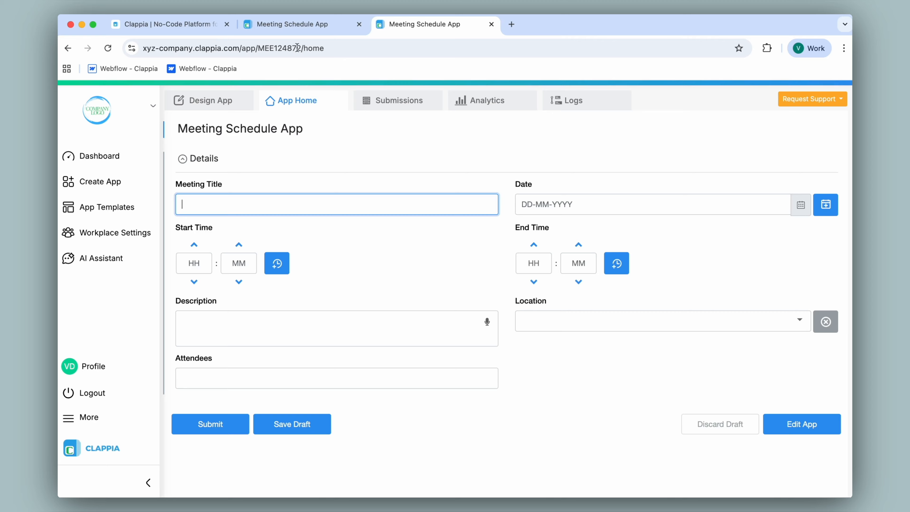
Step: Return to the workflow editor and choose One-time Event as the calendar step's event type
{"action": "left_click", "coordinate": [286, 24]}
{"action": "scroll", "coordinate": [770, 247], "scroll_direction": "up", "scroll_amount": 5}
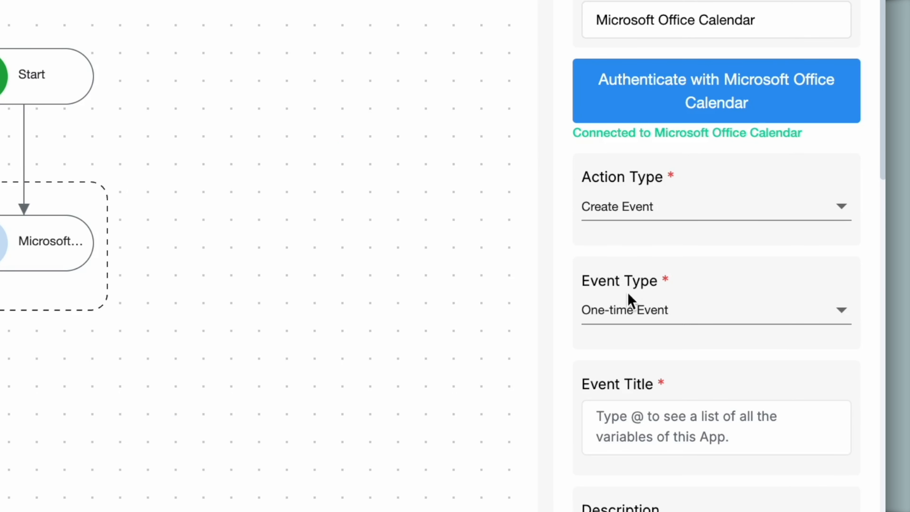
{"action": "left_click", "coordinate": [622, 316]}
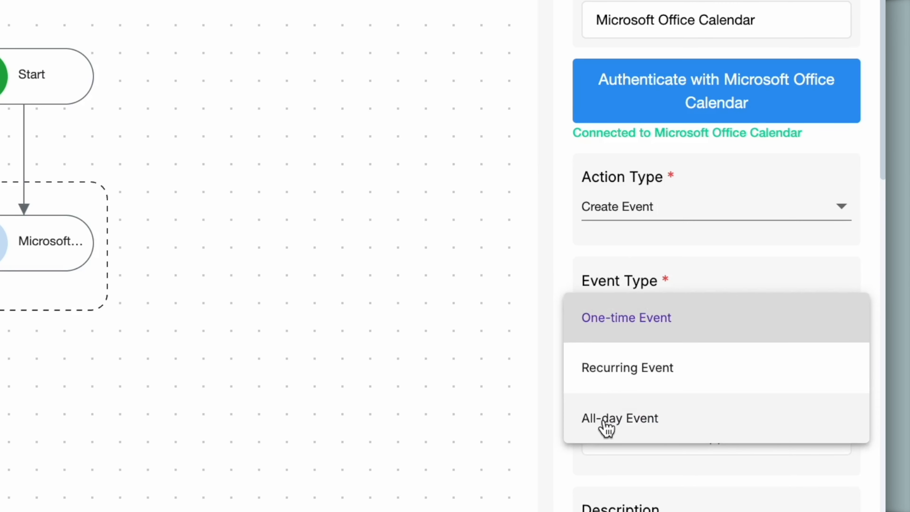
{"action": "left_click", "coordinate": [648, 318]}
Step: Map the calendar step's Event Title to the Meeting Title variable, checking the matching field on the app form
{"action": "scroll", "coordinate": [649, 322], "scroll_direction": "down", "scroll_amount": 7}
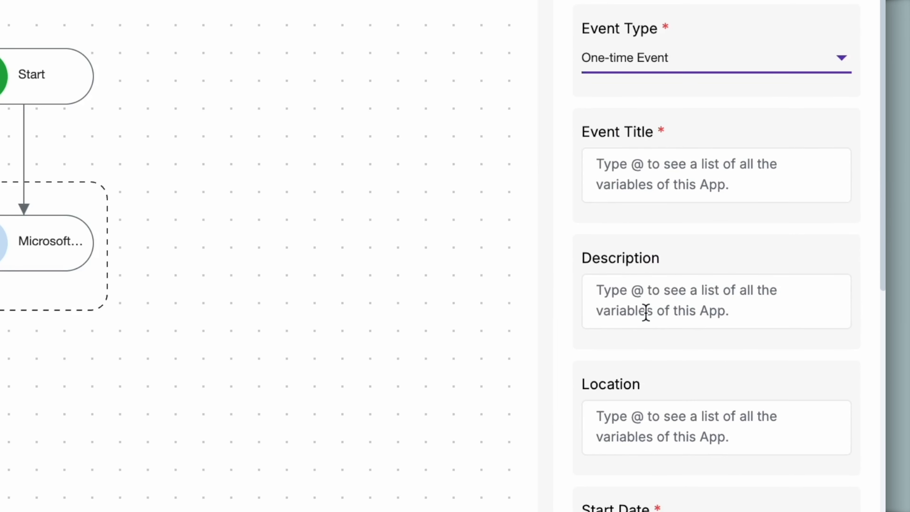
{"action": "left_click", "coordinate": [638, 167]}
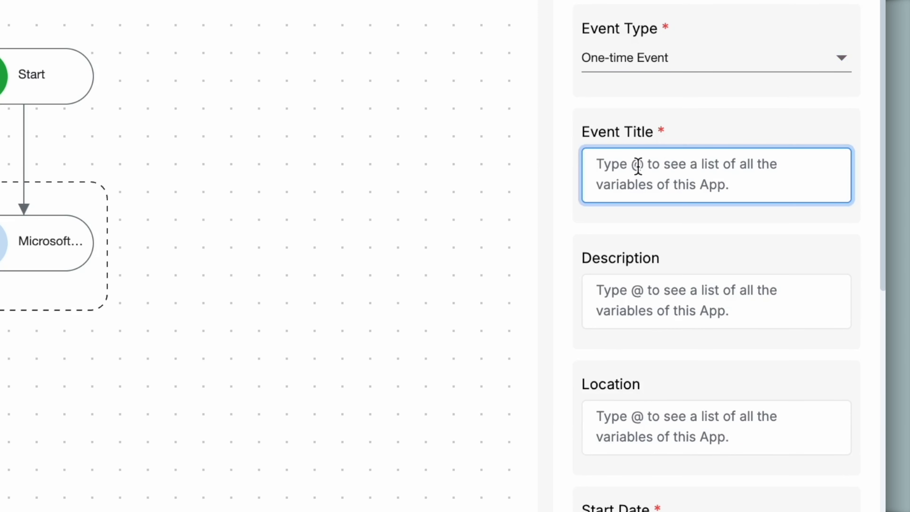
{"action": "type", "text": "@"}
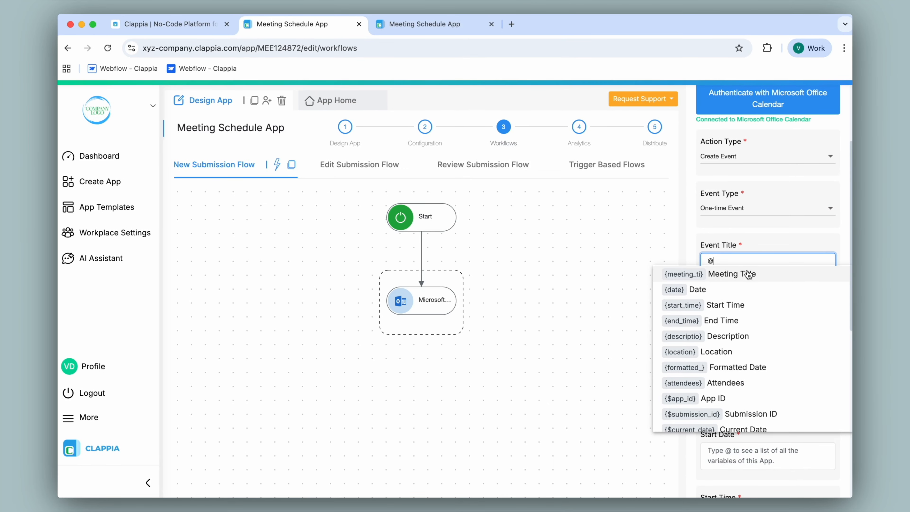
{"action": "left_click", "coordinate": [437, 24]}
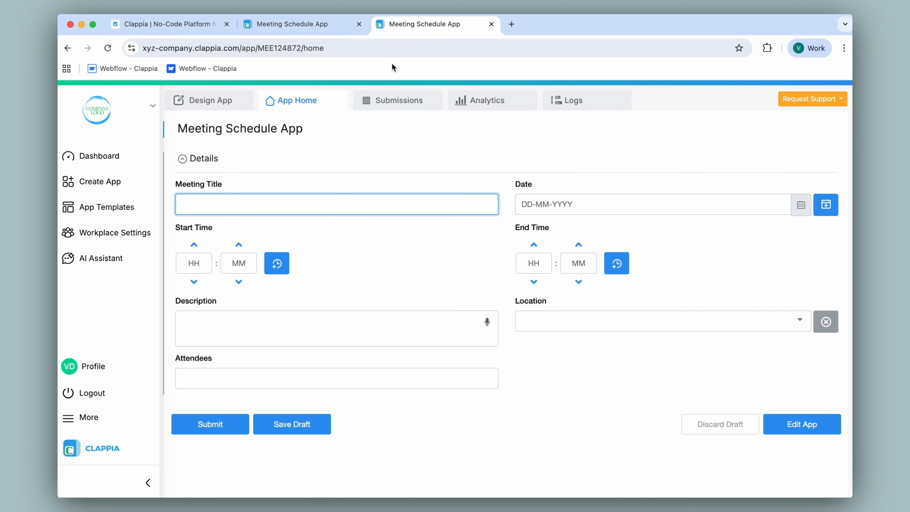
{"action": "left_click", "coordinate": [304, 24]}
{"action": "left_click", "coordinate": [722, 274]}
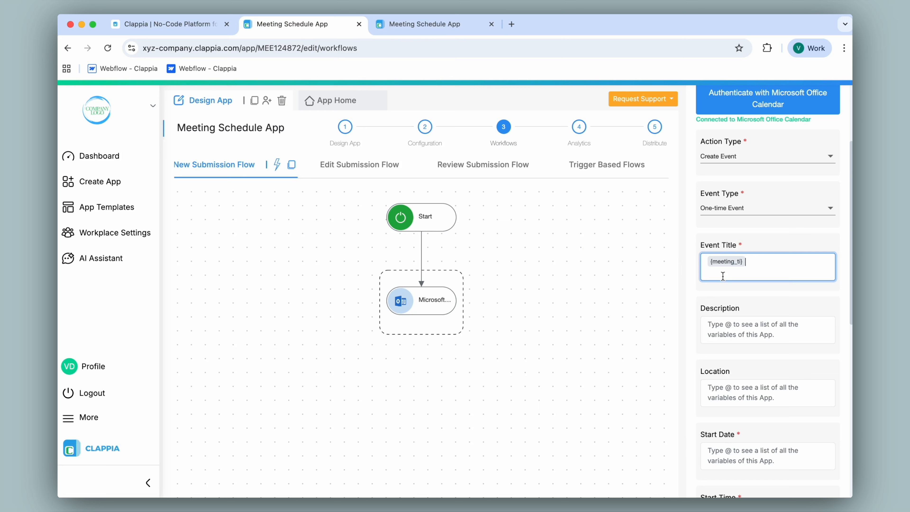
Step: Map the calendar event's Description and Location to the app's Description and Location variables
{"action": "left_click", "coordinate": [725, 333]}
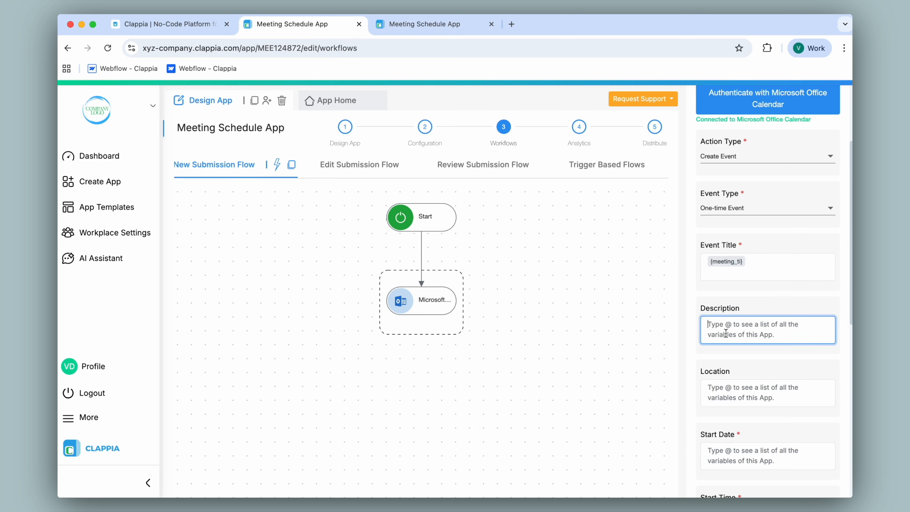
{"action": "type", "text": "@"}
{"action": "left_click", "coordinate": [734, 400]}
{"action": "scroll", "coordinate": [767, 322], "scroll_direction": "down", "scroll_amount": 3}
{"action": "left_click", "coordinate": [752, 319]}
{"action": "type", "text": "@"}
{"action": "left_click", "coordinate": [745, 398]}
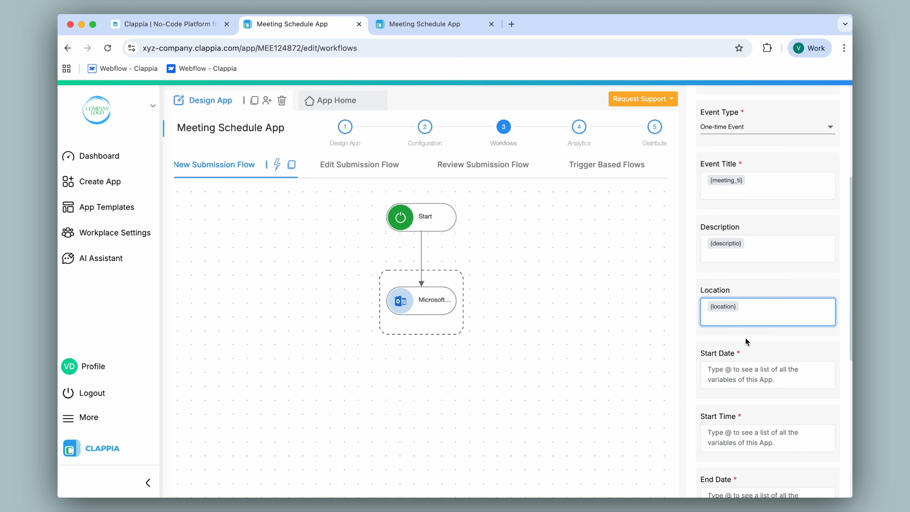
Step: Check the Location options and the Date field on the app form, returning to the workflow editor
{"action": "left_click", "coordinate": [407, 24]}
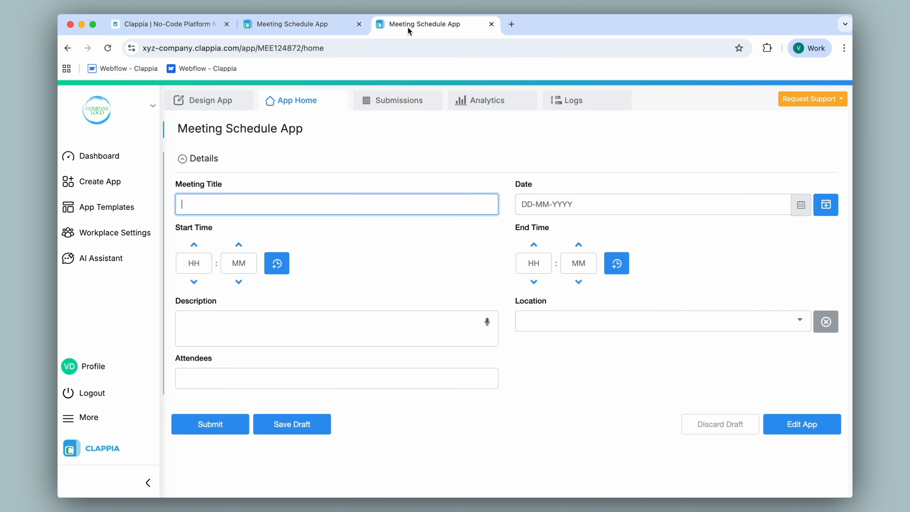
{"action": "left_click", "coordinate": [638, 321]}
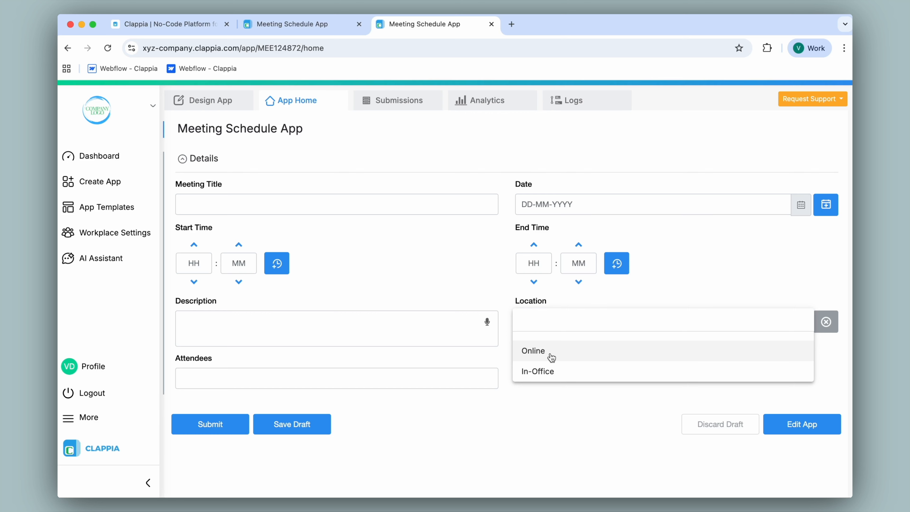
{"action": "left_click", "coordinate": [291, 25]}
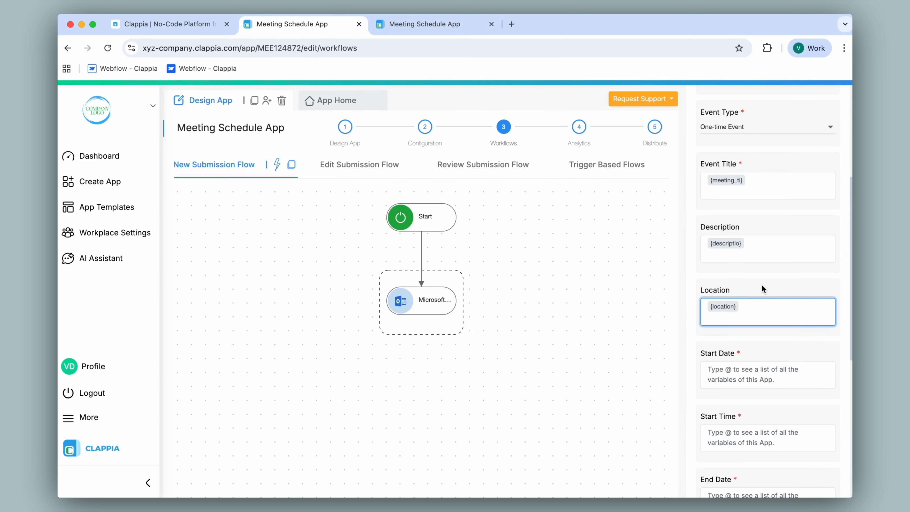
{"action": "scroll", "coordinate": [761, 288], "scroll_direction": "down", "scroll_amount": 5}
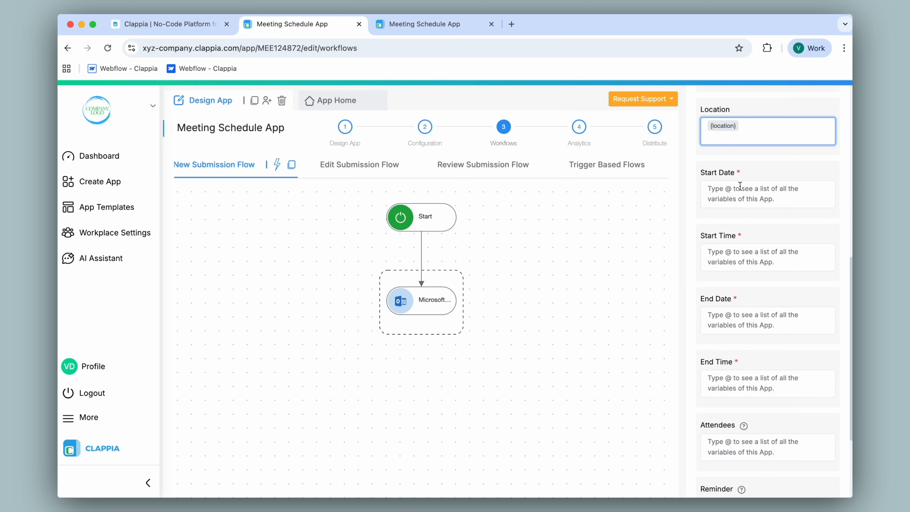
{"action": "left_click", "coordinate": [405, 26]}
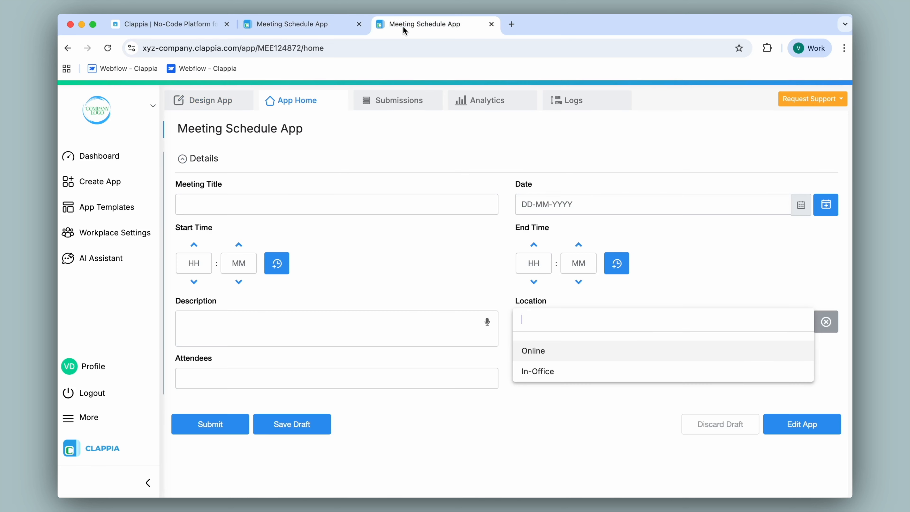
{"action": "left_click", "coordinate": [571, 180]}
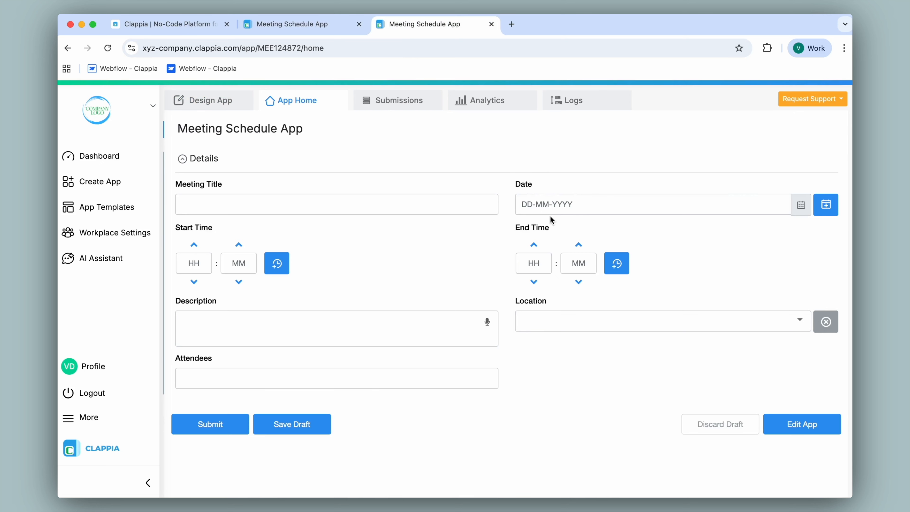
{"action": "left_click", "coordinate": [302, 27]}
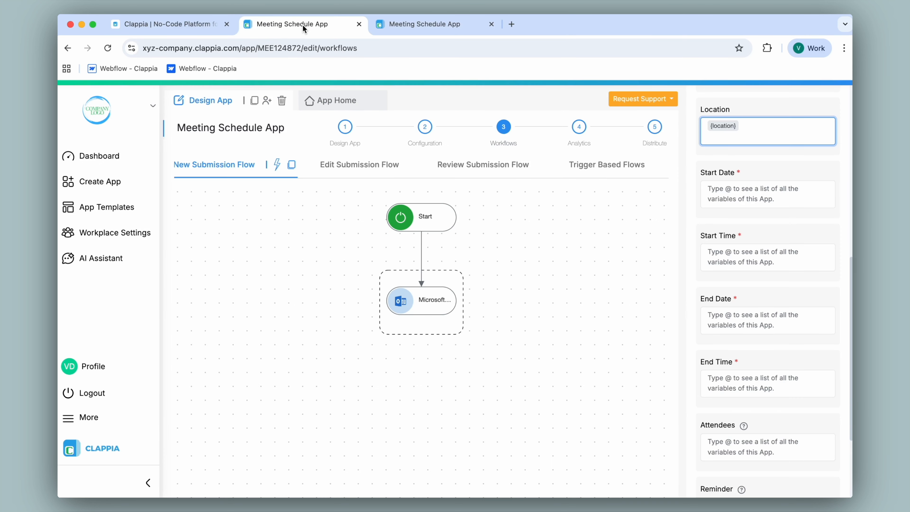
Step: Map both the Start Date and the End Date of the calendar event to the Date variable
{"action": "left_click", "coordinate": [737, 195]}
{"action": "type", "text": "@"}
{"action": "left_click", "coordinate": [748, 217]}
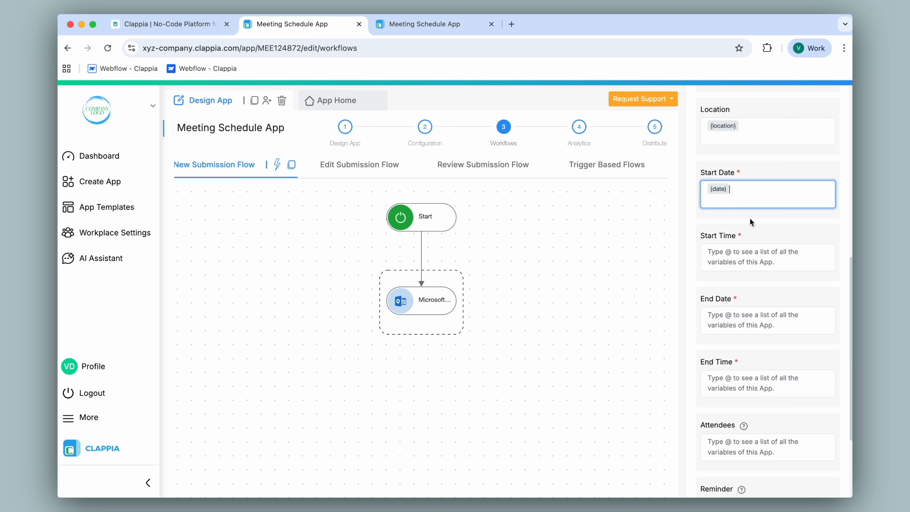
{"action": "left_click", "coordinate": [735, 318]}
{"action": "type", "text": "@dat"}
{"action": "left_click", "coordinate": [737, 324]}
Step: Map the calendar event's Start Time to the Start Time variable and its End Time to the End Time variable
{"action": "left_click", "coordinate": [738, 255]}
{"action": "type", "text": "@t"}
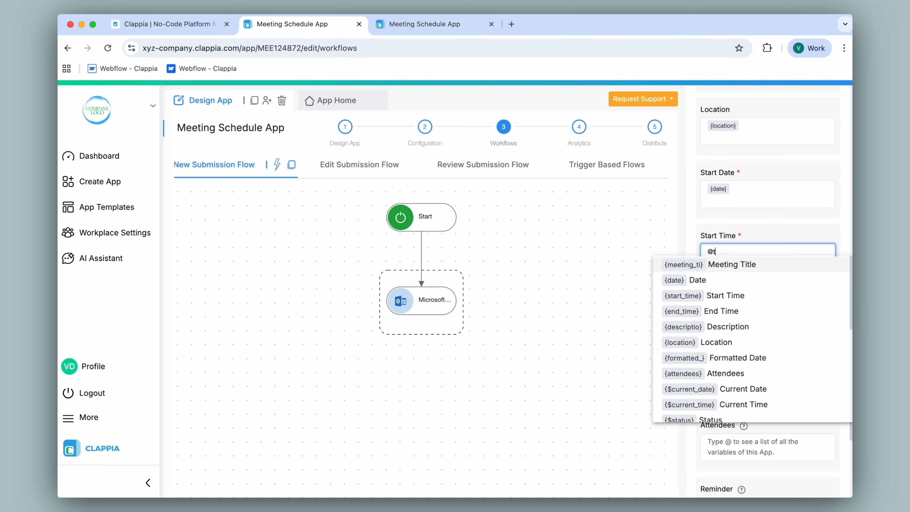
{"action": "type", "text": "im"}
{"action": "left_click", "coordinate": [727, 262]}
{"action": "left_click", "coordinate": [729, 388]}
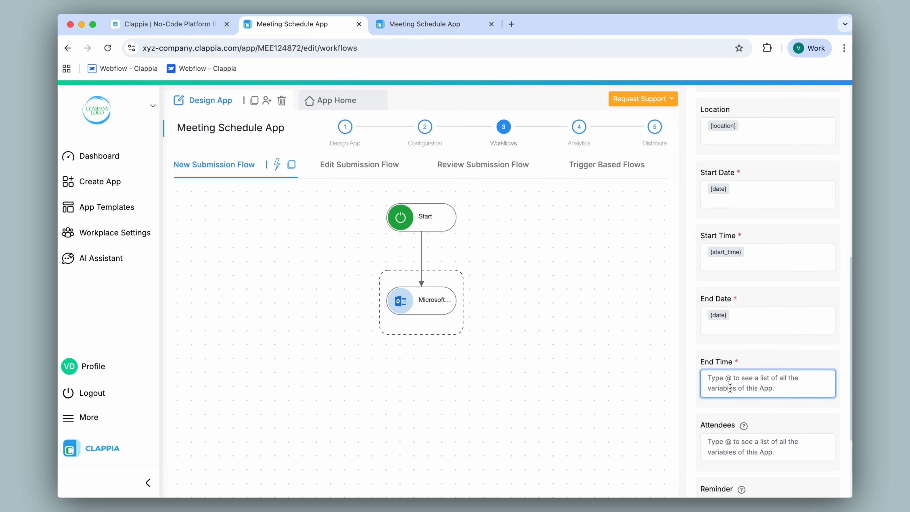
{"action": "type", "text": "@"}
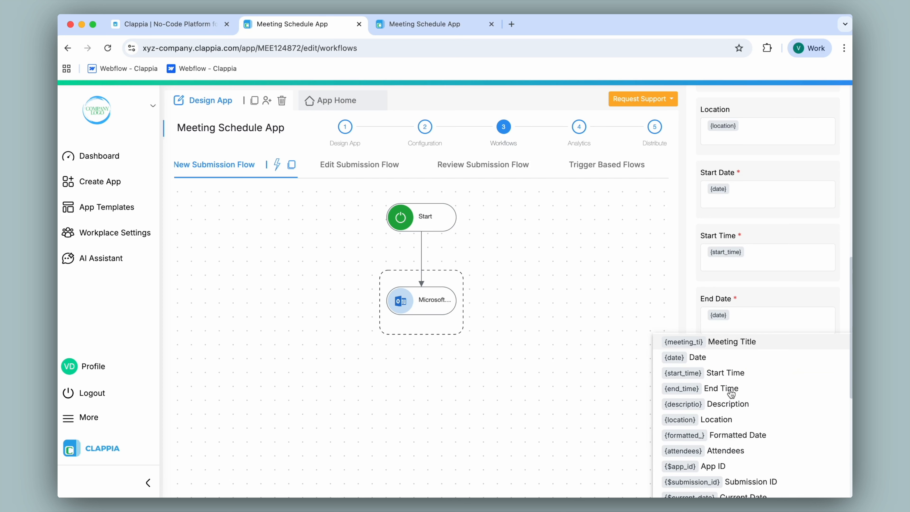
{"action": "left_click", "coordinate": [738, 389]}
Step: Map the calendar event's Attendees to the Attendees variable, checking the matching field on the app form
{"action": "scroll", "coordinate": [754, 356], "scroll_direction": "down", "scroll_amount": 3}
{"action": "left_click", "coordinate": [747, 341]}
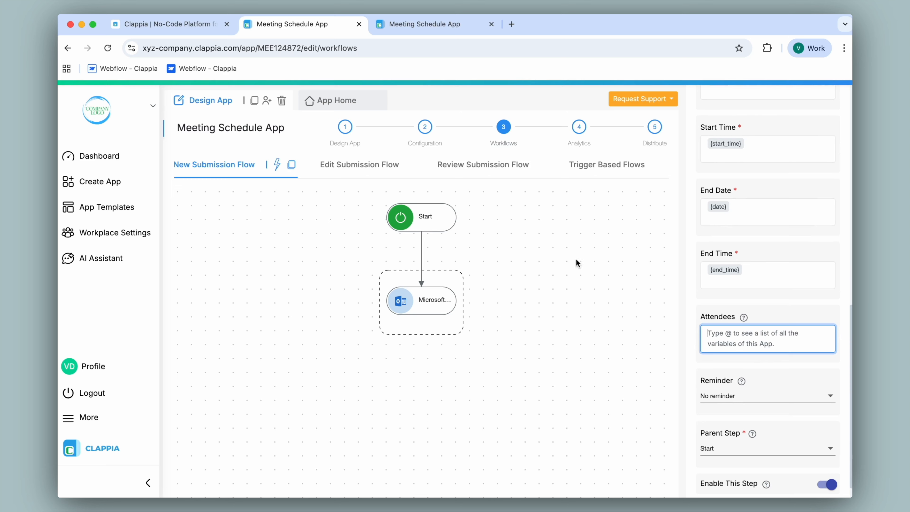
{"action": "left_click", "coordinate": [435, 31]}
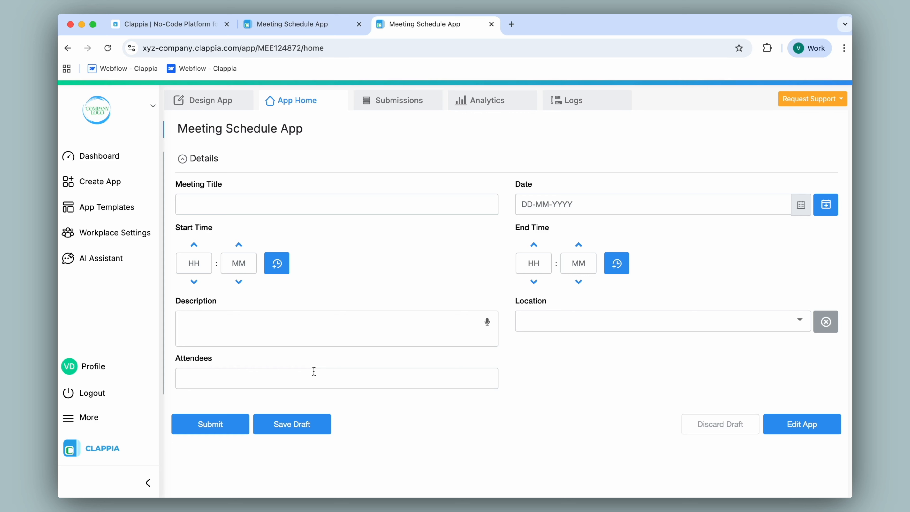
{"action": "left_click", "coordinate": [300, 25]}
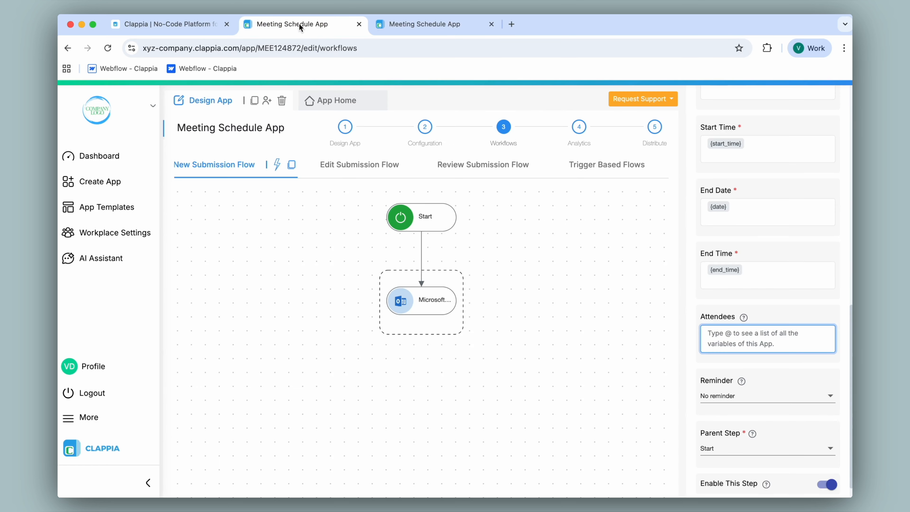
{"action": "type", "text": "@atte"}
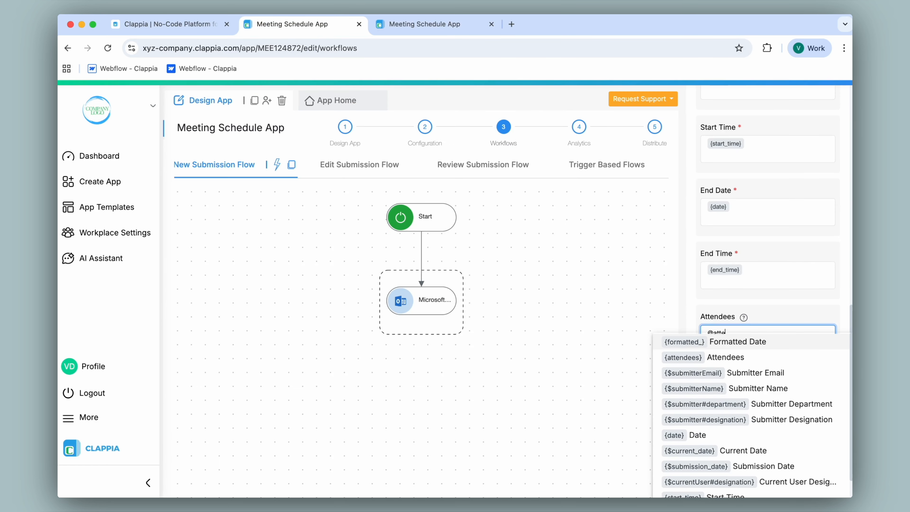
{"action": "left_click", "coordinate": [774, 357]}
{"action": "scroll", "coordinate": [768, 361], "scroll_direction": "down", "scroll_amount": 1}
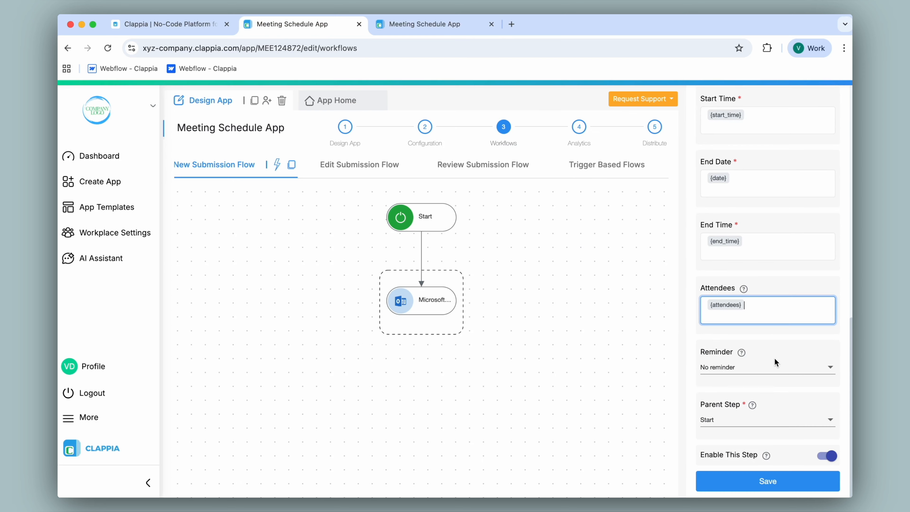
Step: Keep the calendar event's Reminder at No reminder and save the Microsoft Office Calendar workflow step
{"action": "left_click", "coordinate": [763, 369]}
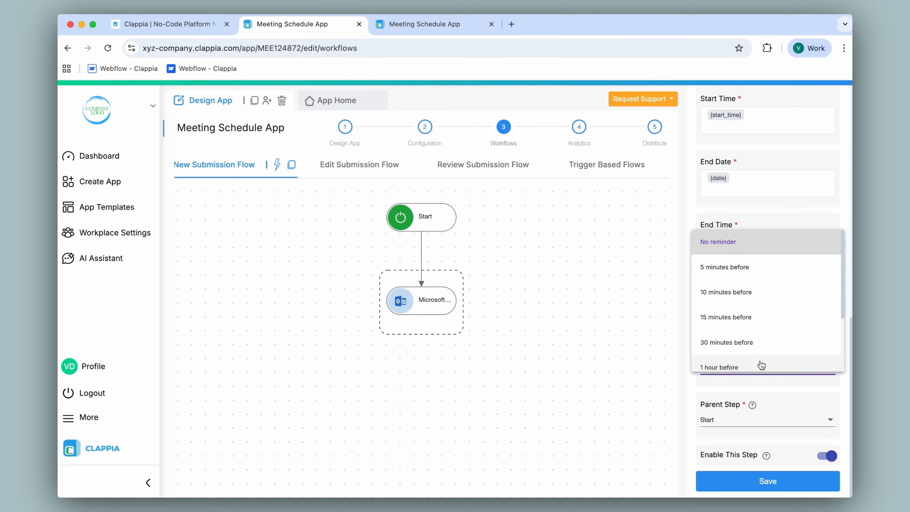
{"action": "left_click", "coordinate": [752, 244]}
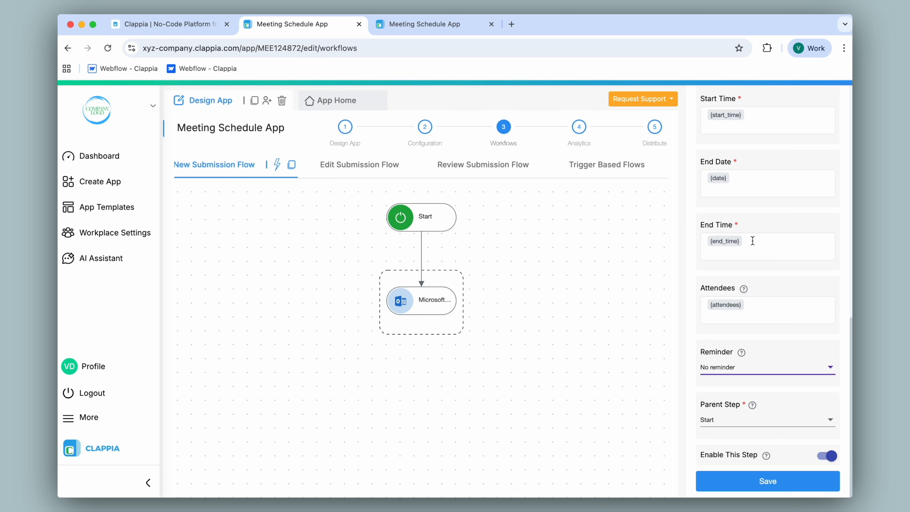
{"action": "left_click", "coordinate": [766, 484]}
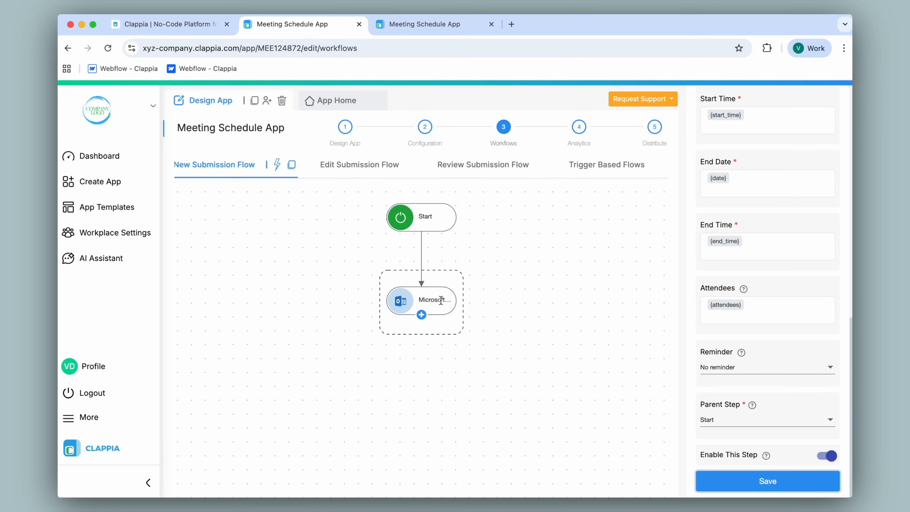
Step: Submit a "Quarterly Review" meeting: 30-09-2025, 11:00 to 12:00, Online, "Discussion on Q3 performance, challenges faced, and action plan for Q4.", plus the attendee's e-mail
{"action": "left_click", "coordinate": [340, 102]}
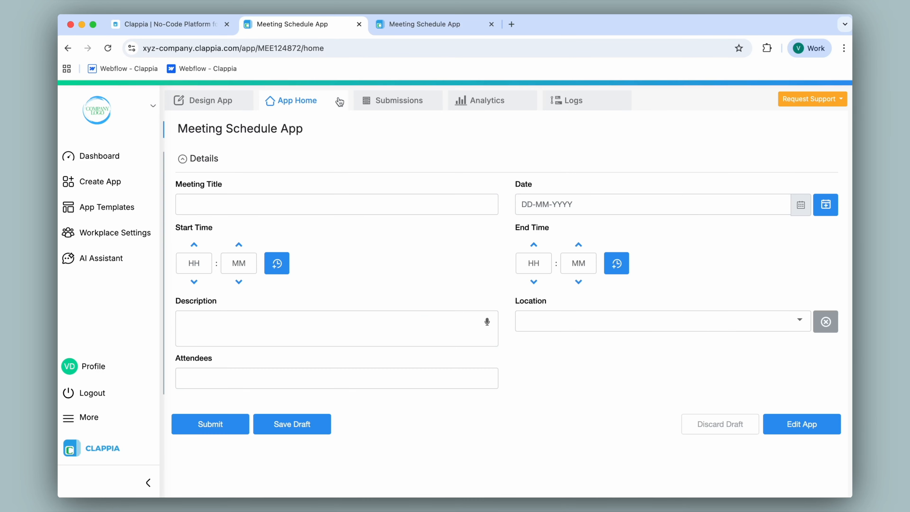
{"action": "type", "text": "Quarterly Review"}
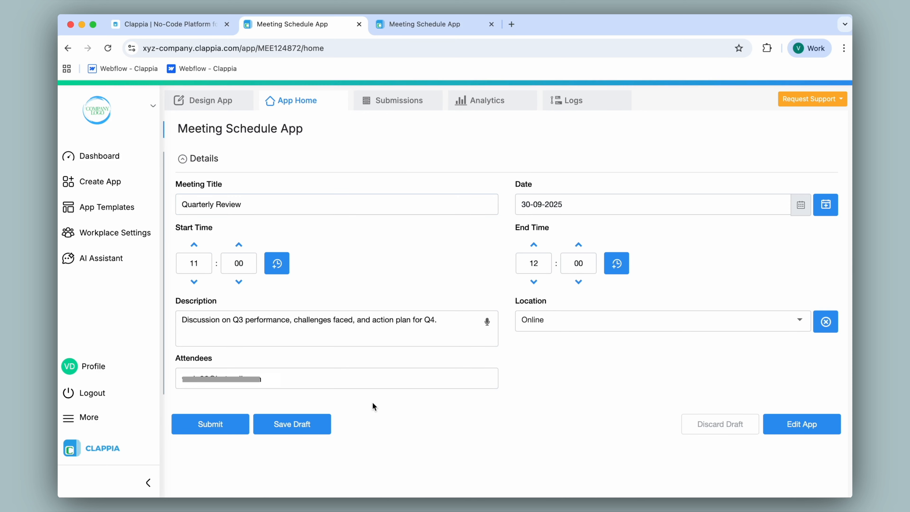
{"action": "left_click", "coordinate": [226, 421]}
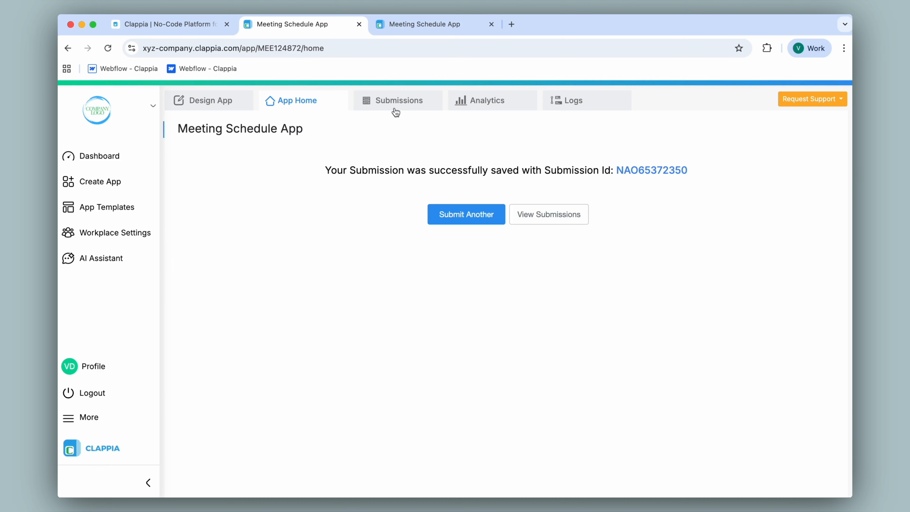
Step: Switch to the Outlook calendar in a new browser tab and check the Quarterly Review event's details on September 30, 2025
{"action": "left_click", "coordinate": [512, 24]}
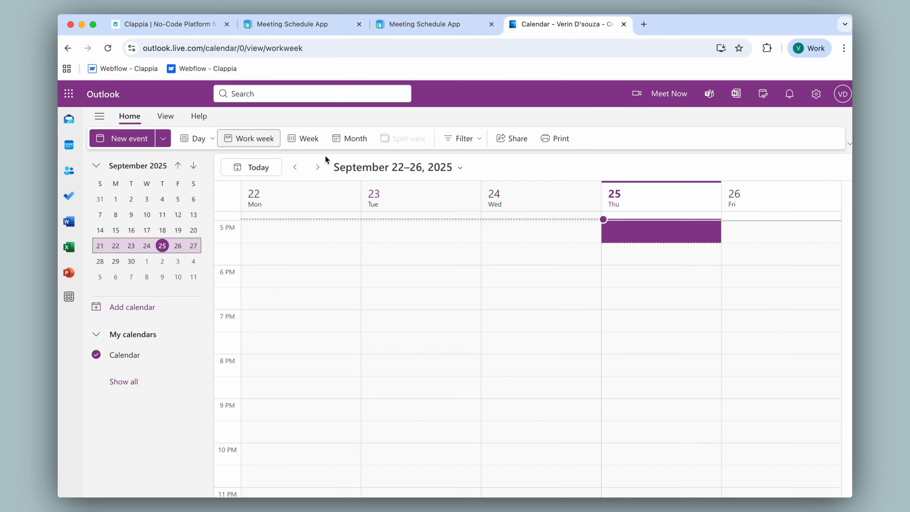
{"action": "left_click", "coordinate": [318, 168]}
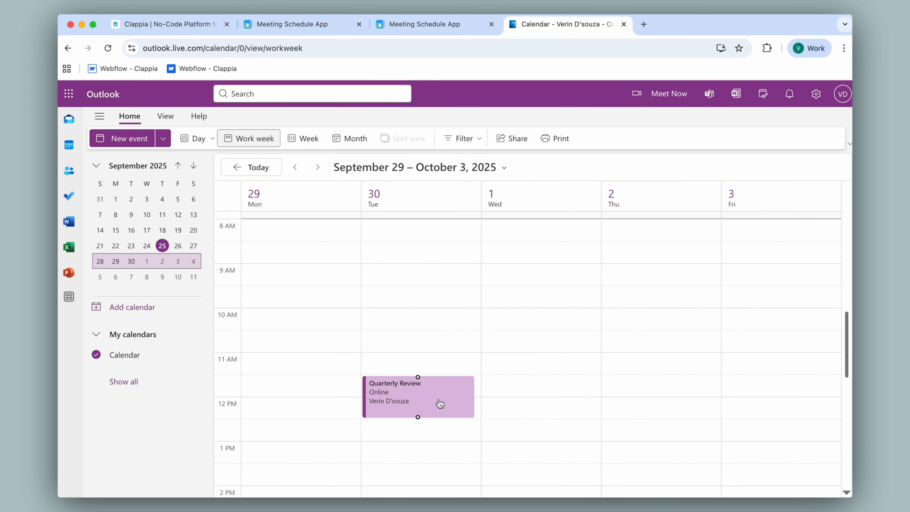
{"action": "left_click", "coordinate": [458, 395]}
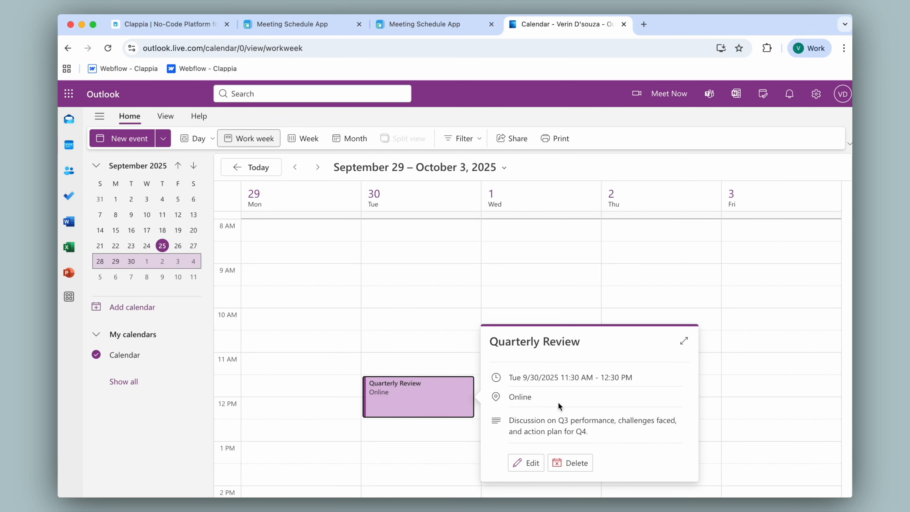
Step: Return to the Meeting Schedule App in Clappia and view the available support options
{"action": "left_click", "coordinate": [347, 26]}
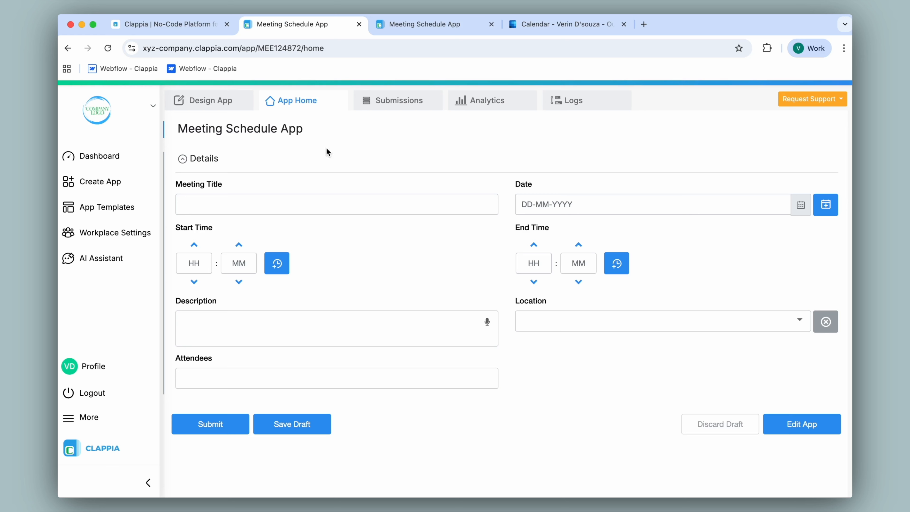
{"action": "left_click", "coordinate": [802, 104]}
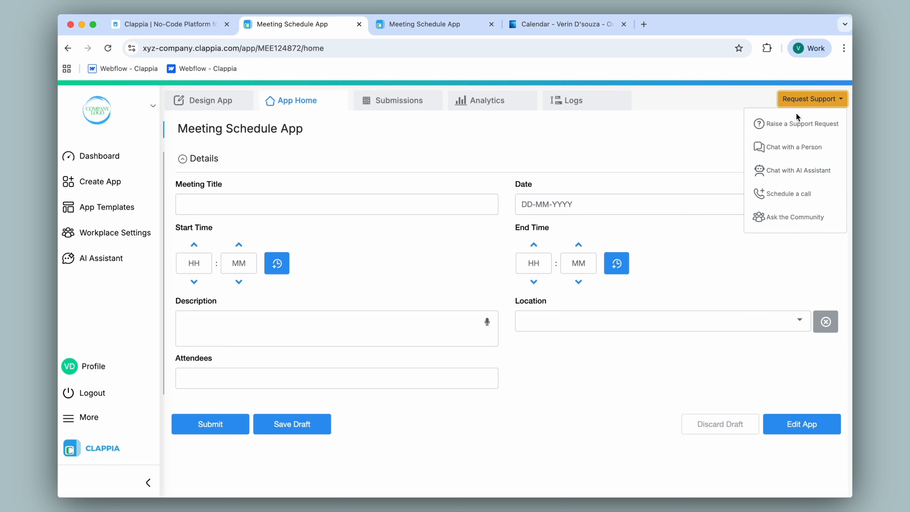